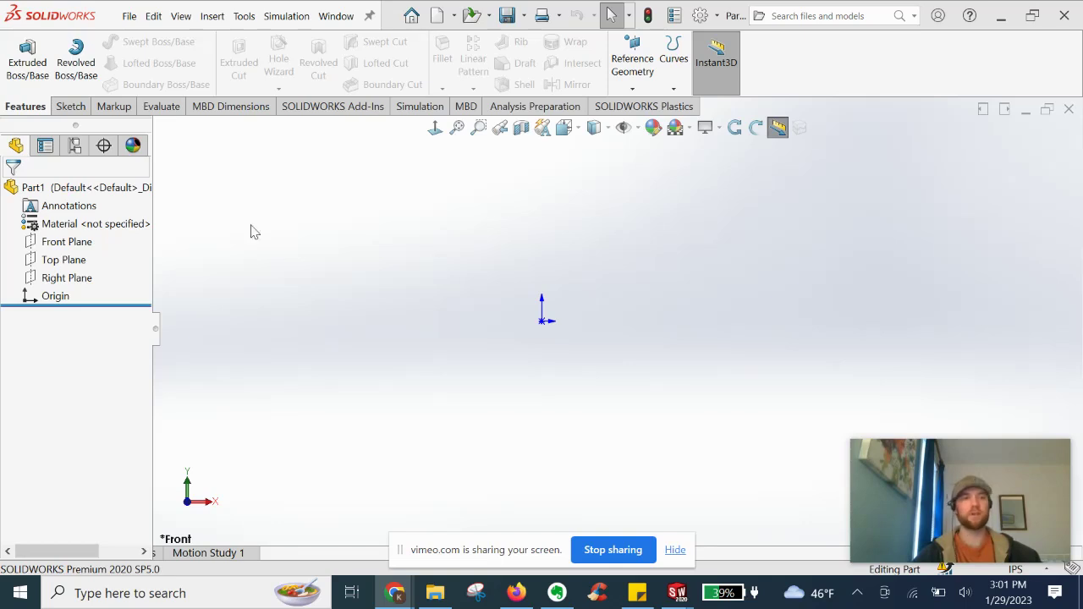
- Sketch a center rectangle about the origin on the Front Plane
left_click(68, 242)
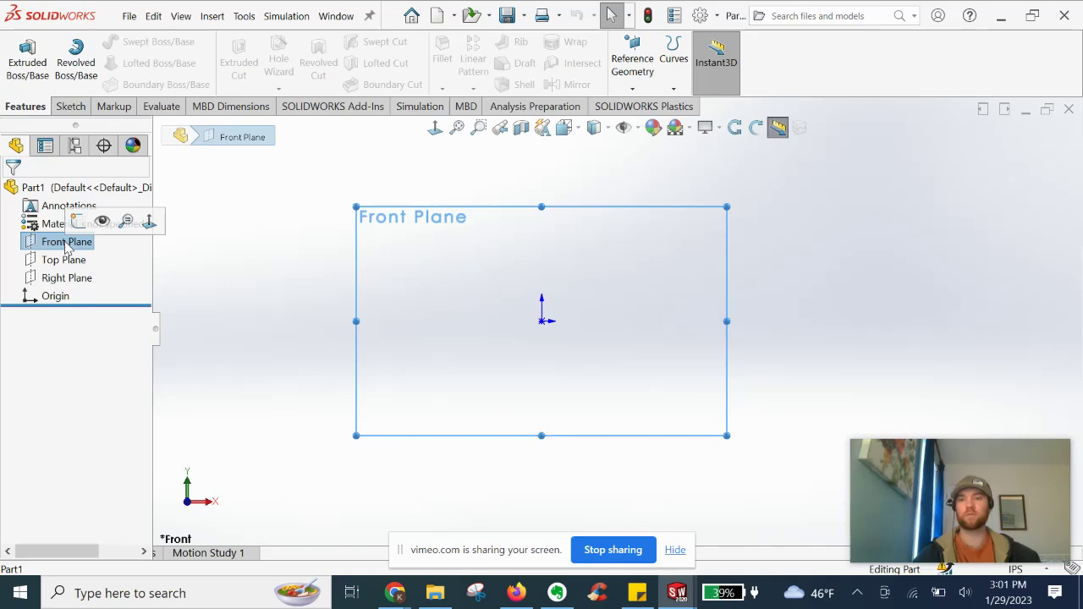
left_click(78, 221)
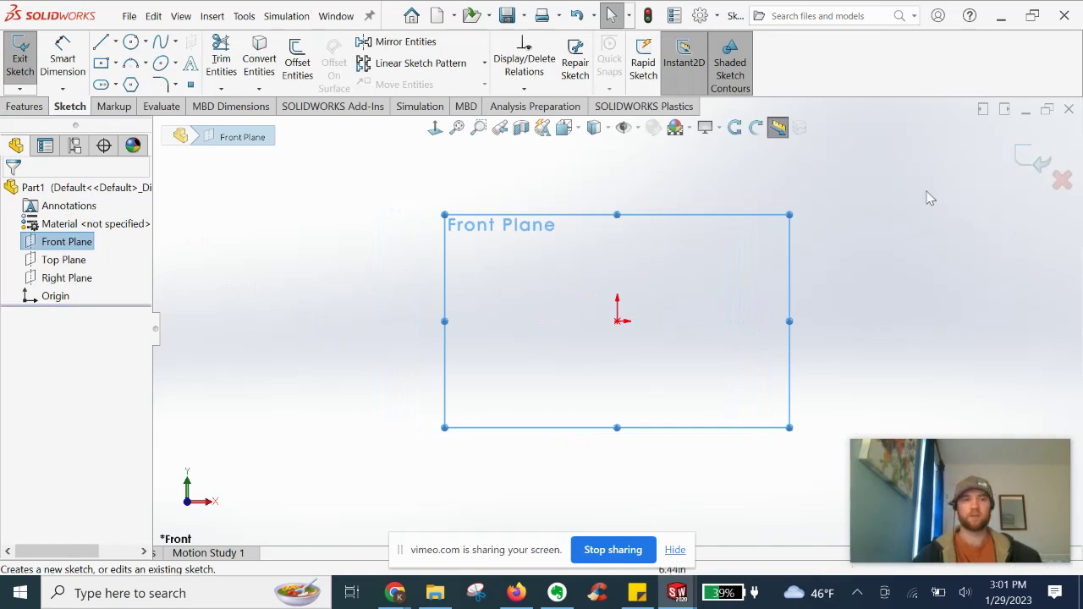
left_click(101, 64)
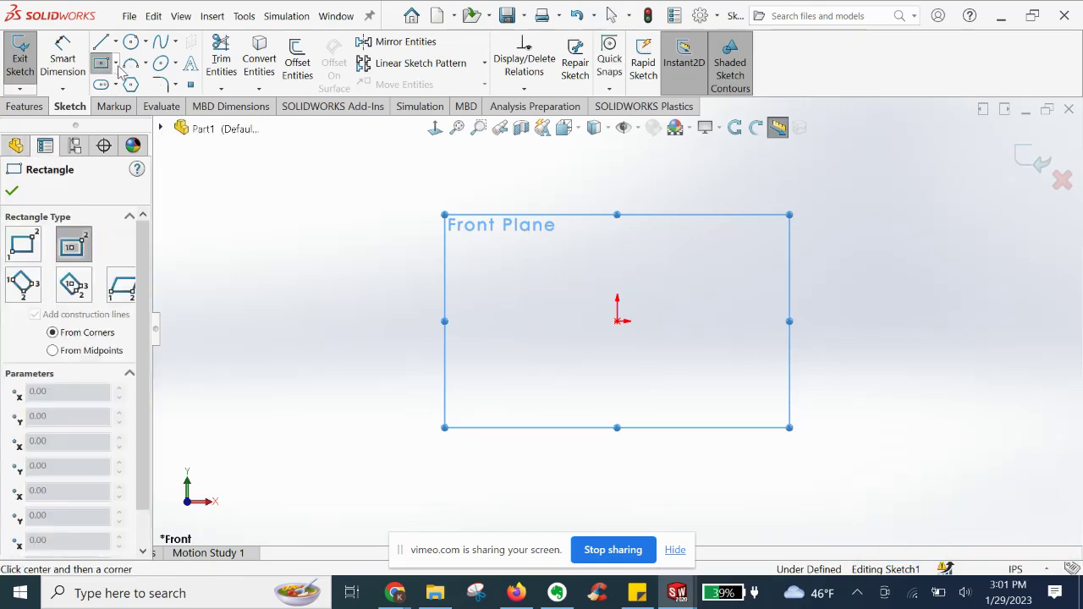
left_click(116, 64)
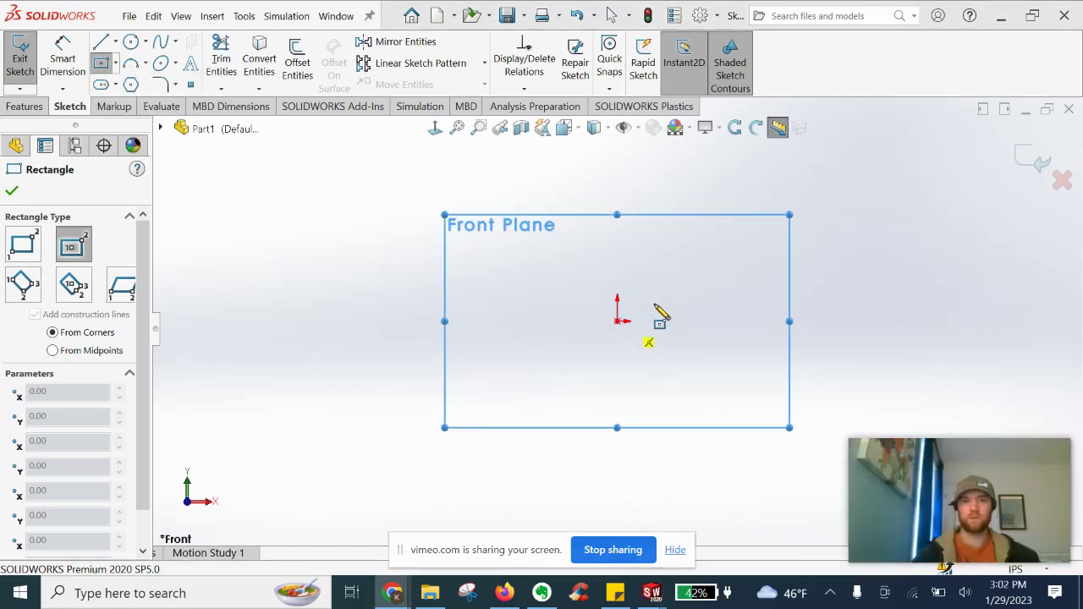
left_click(616, 321)
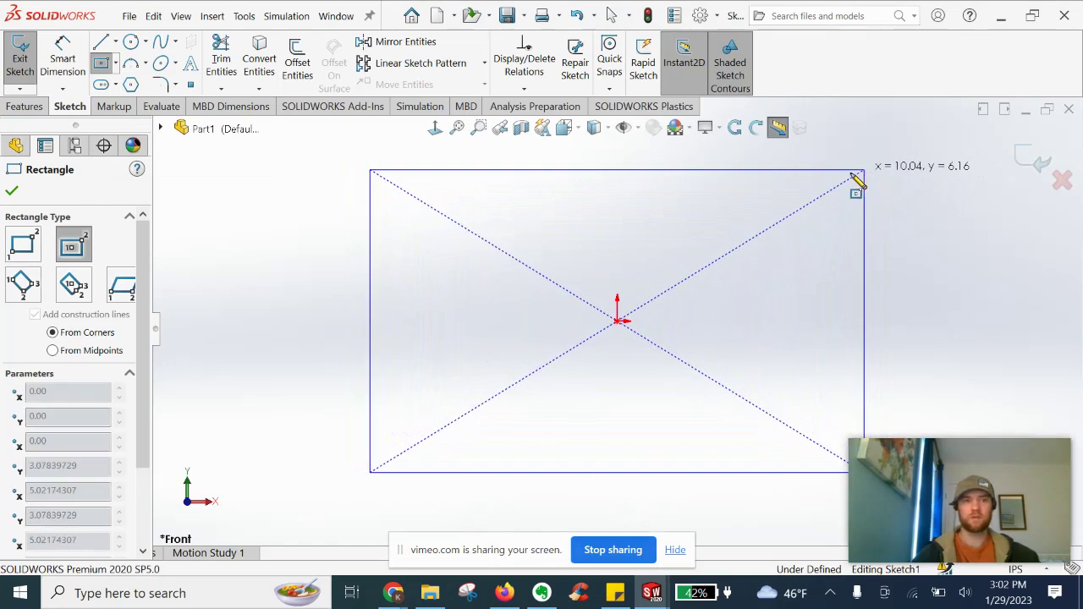
left_click(864, 170)
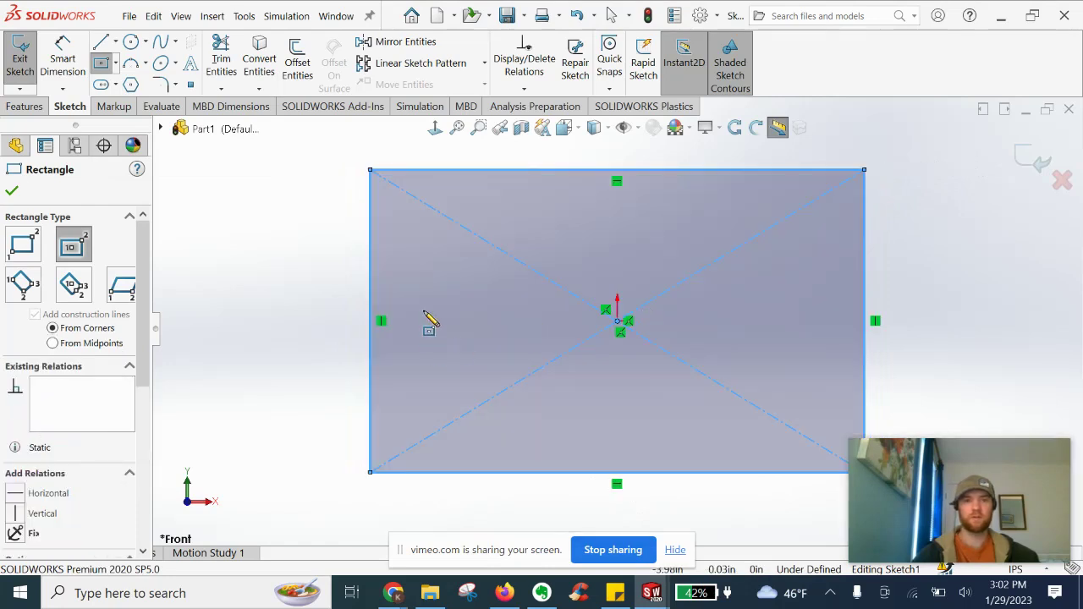
left_click(12, 192)
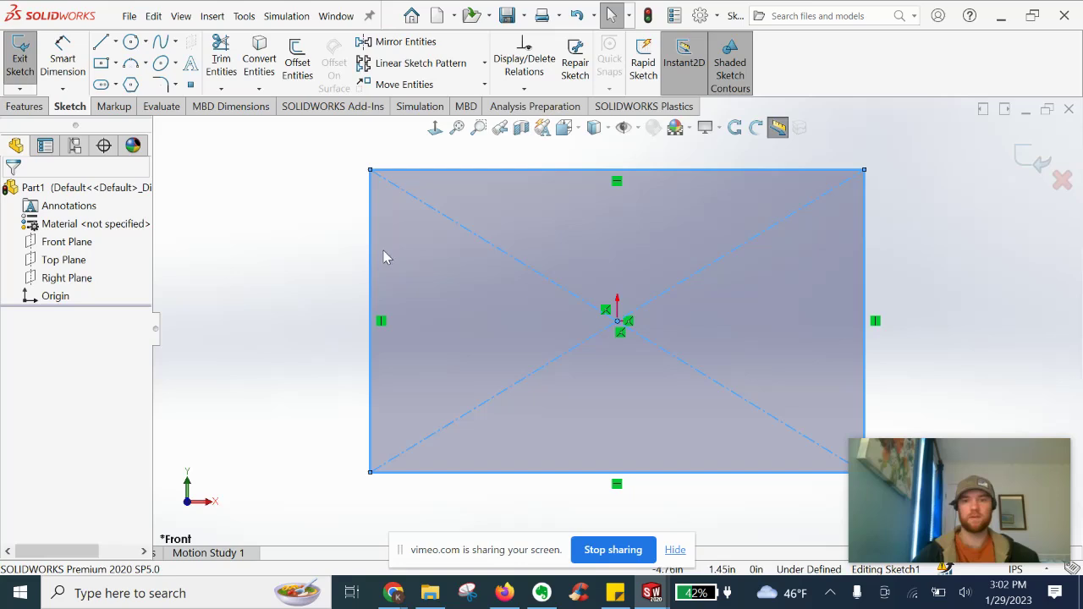
- Dimension the rectangle's left edge to 4 in and top edge to 10 in
left_click(63, 56)
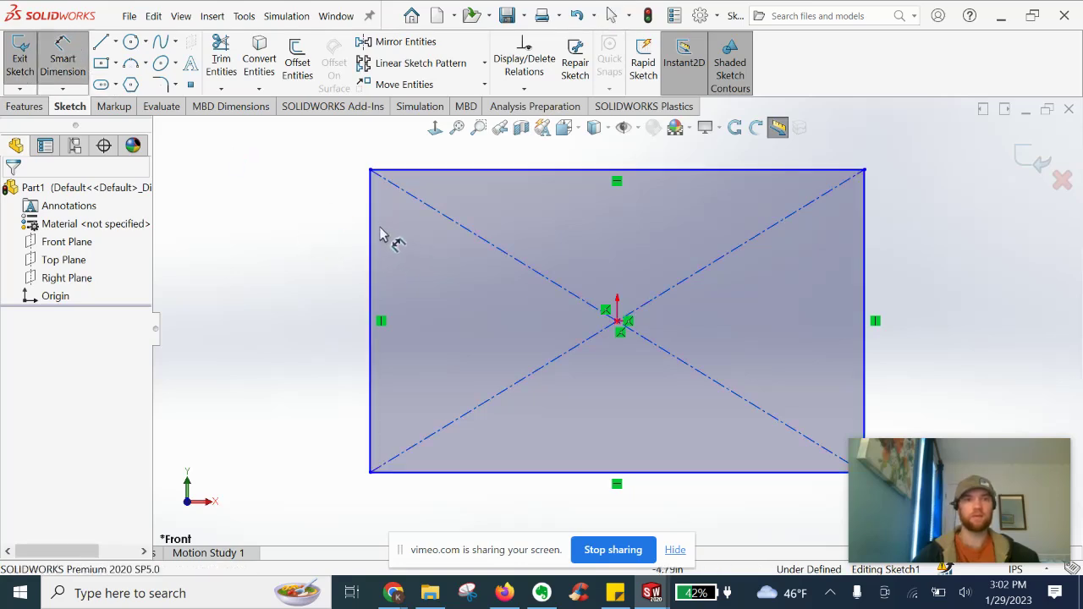
left_click(371, 271)
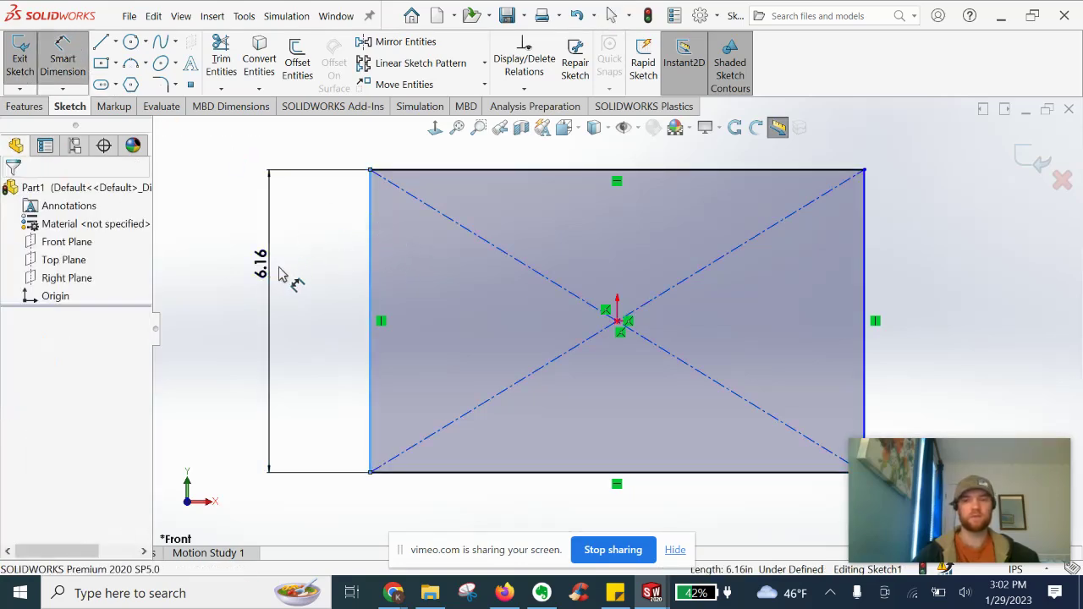
left_click(312, 281)
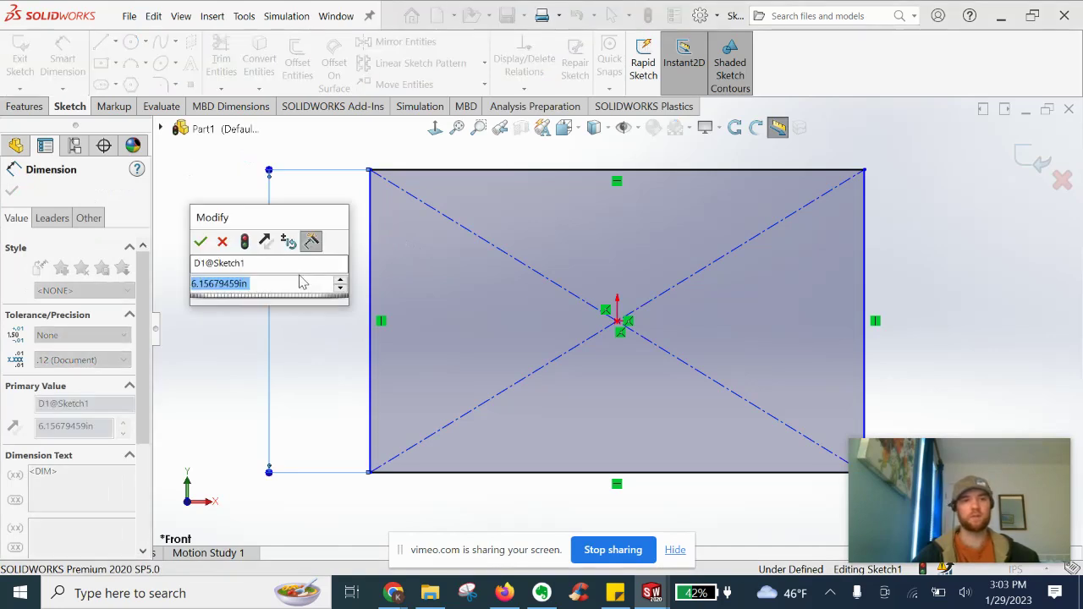
type("4")
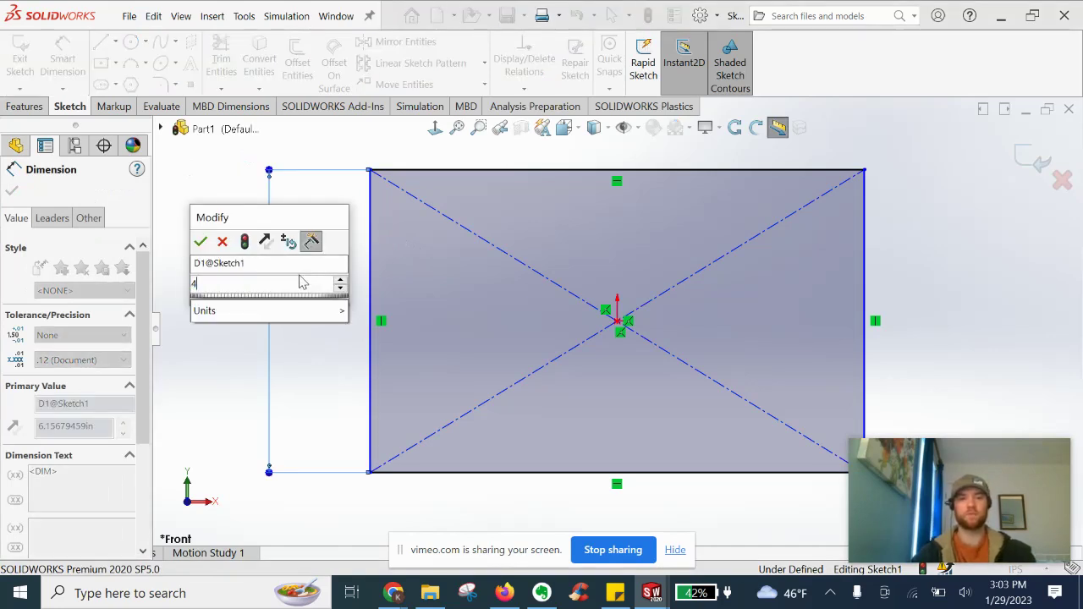
left_click(201, 241)
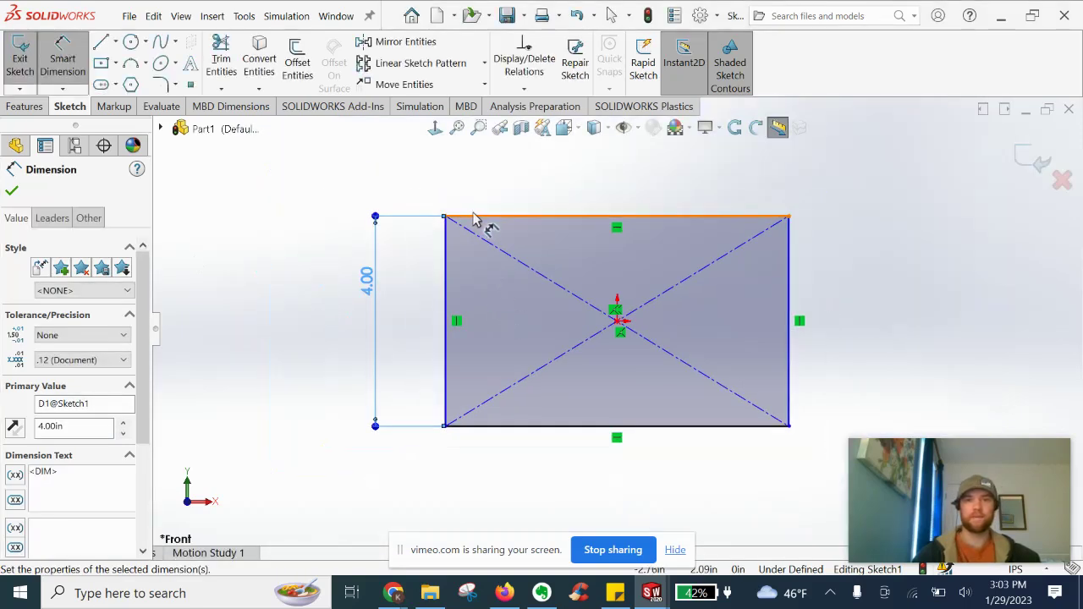
left_click(508, 213)
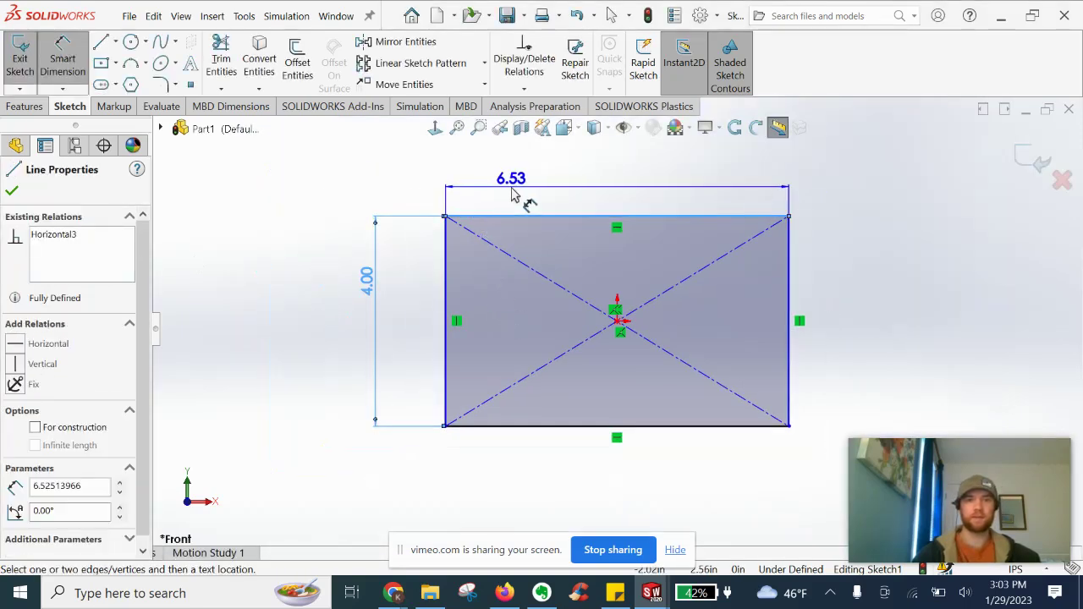
left_click(566, 210)
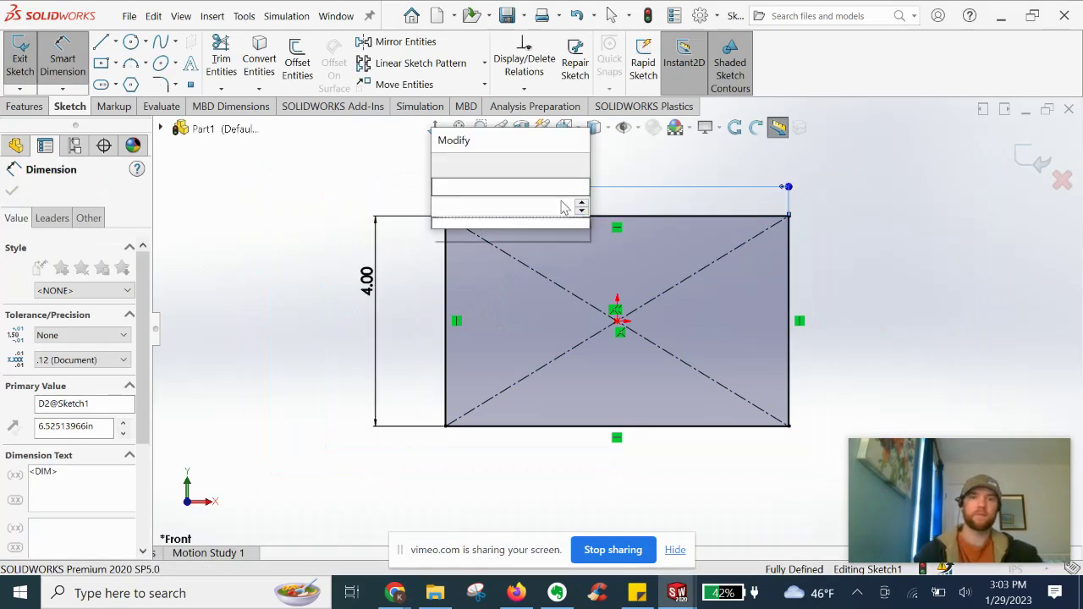
type("10")
mouse_move(459, 230)
key("Return")
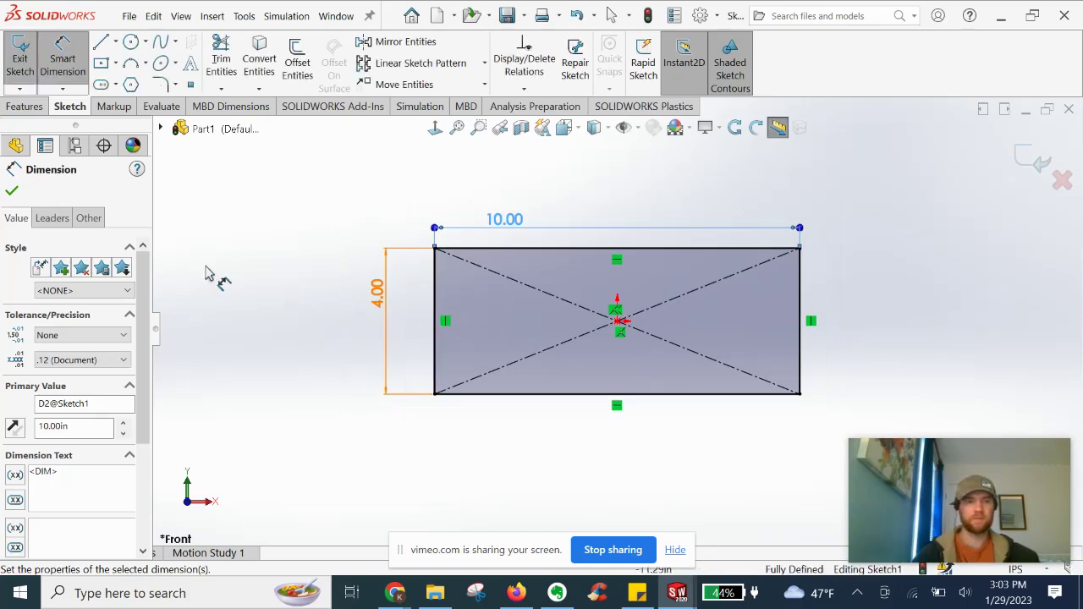
left_click(12, 192)
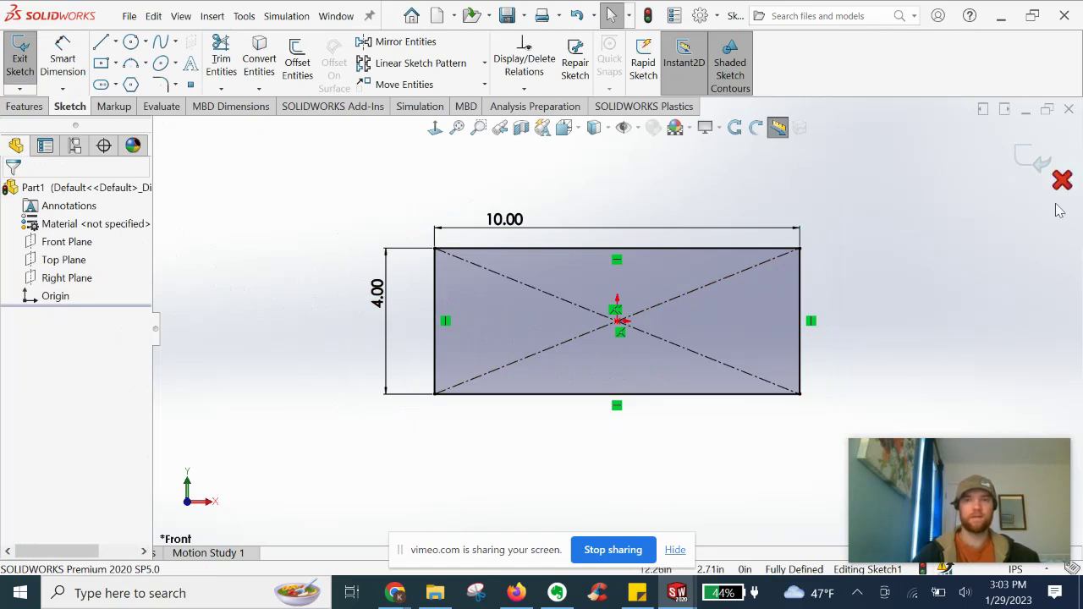
- Exit the rectangle sketch as Sketch1 and begin a new reference plane
left_click(1023, 159)
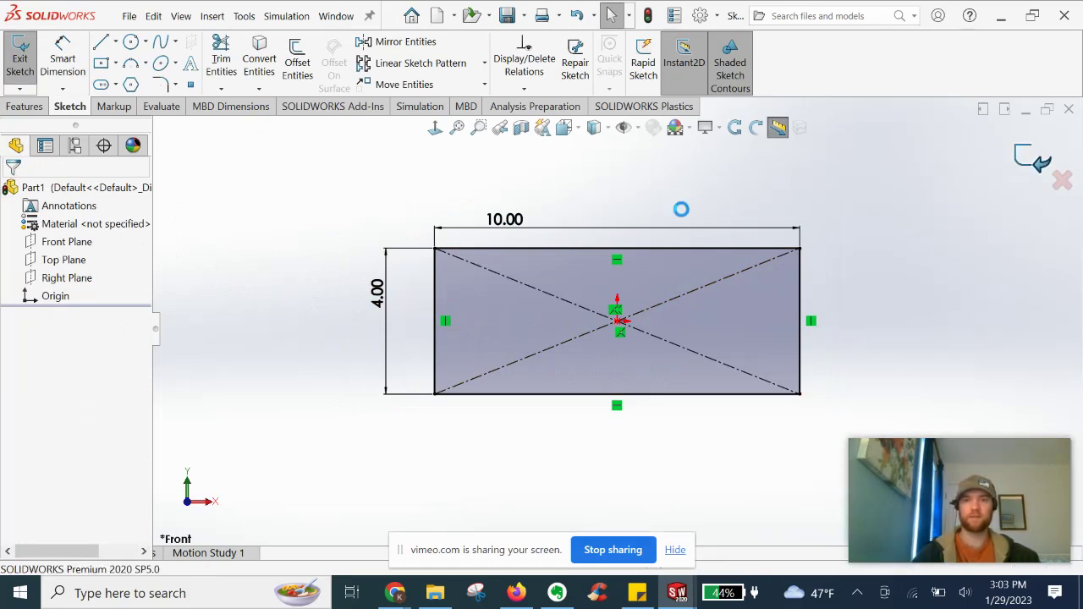
middle_click_drag(385, 325, 355, 254)
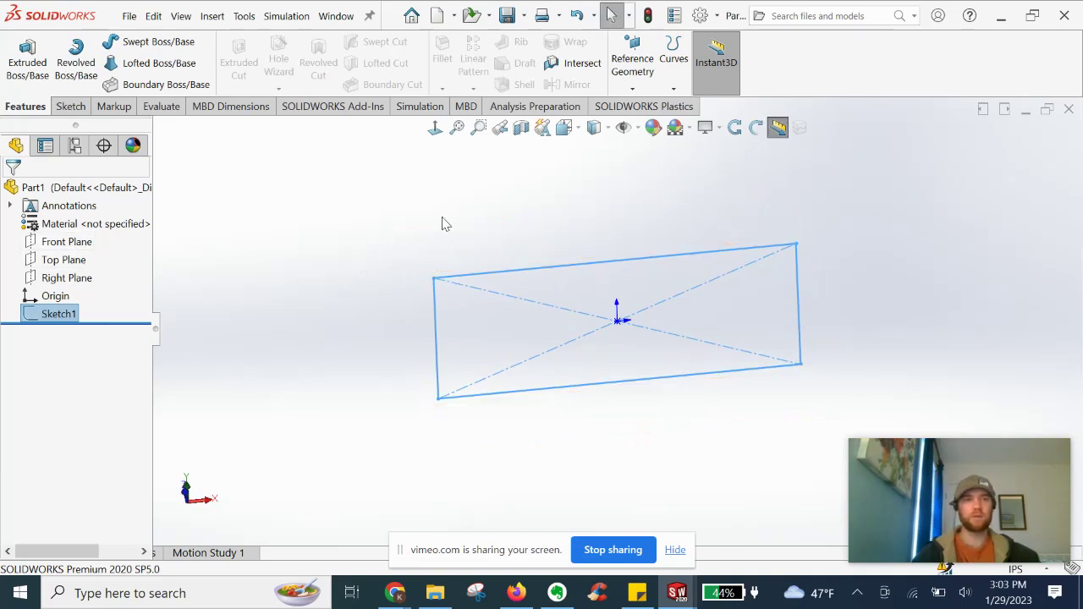
left_click(630, 90)
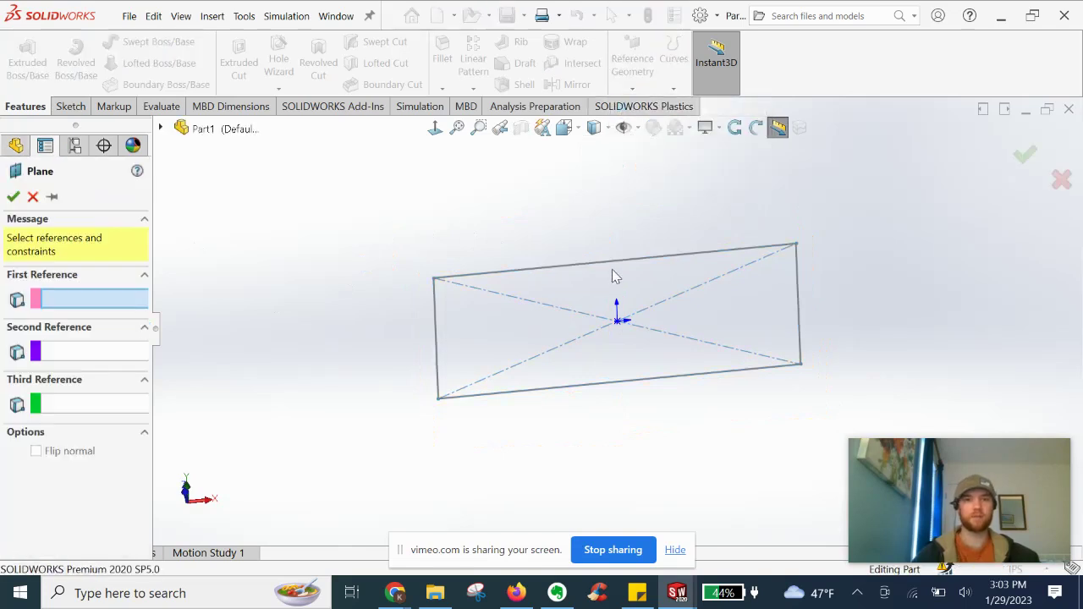
- Create Plane4 parallel to the Front Plane, offset 16 in above it
left_click(161, 129)
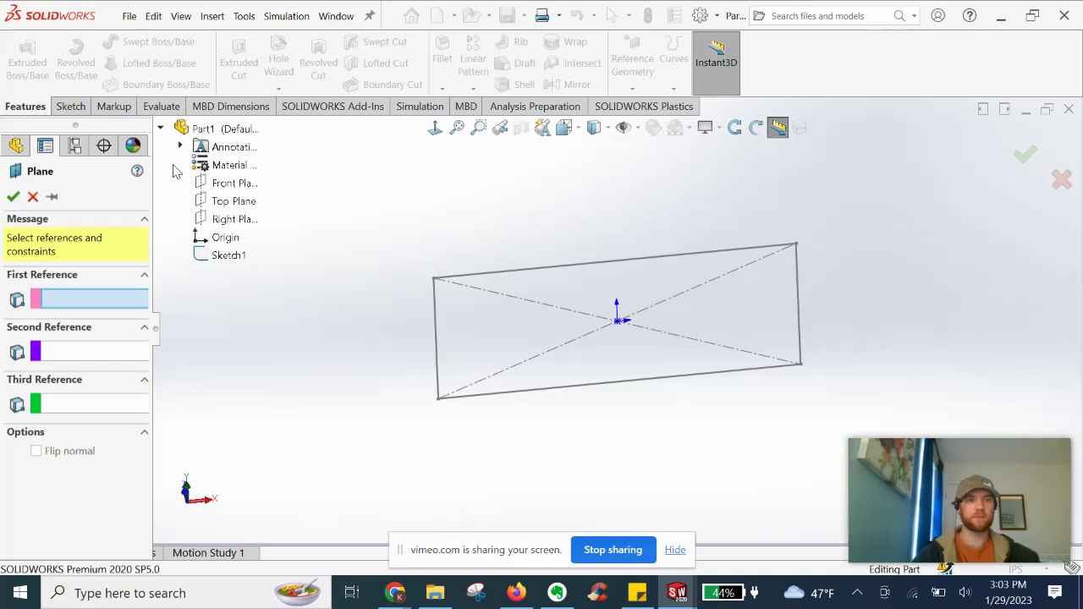
left_click(232, 184)
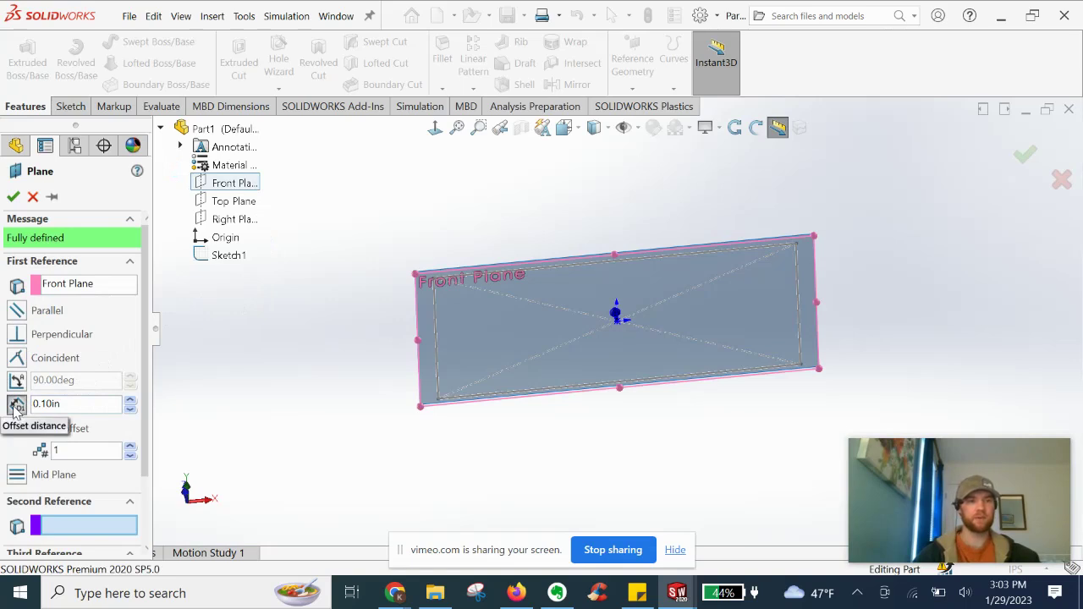
double_click(38, 405)
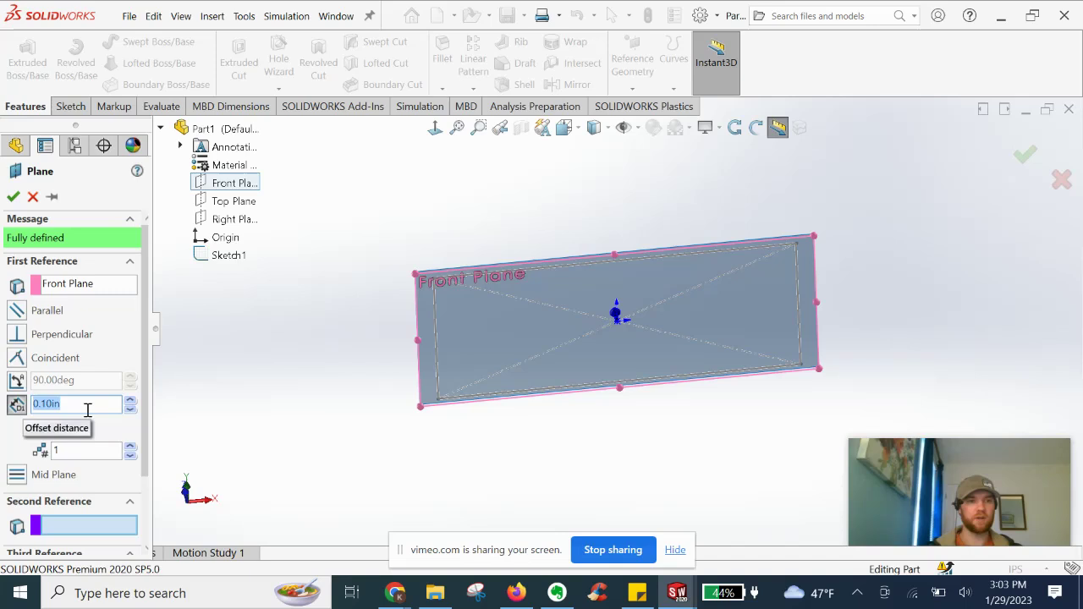
type("16")
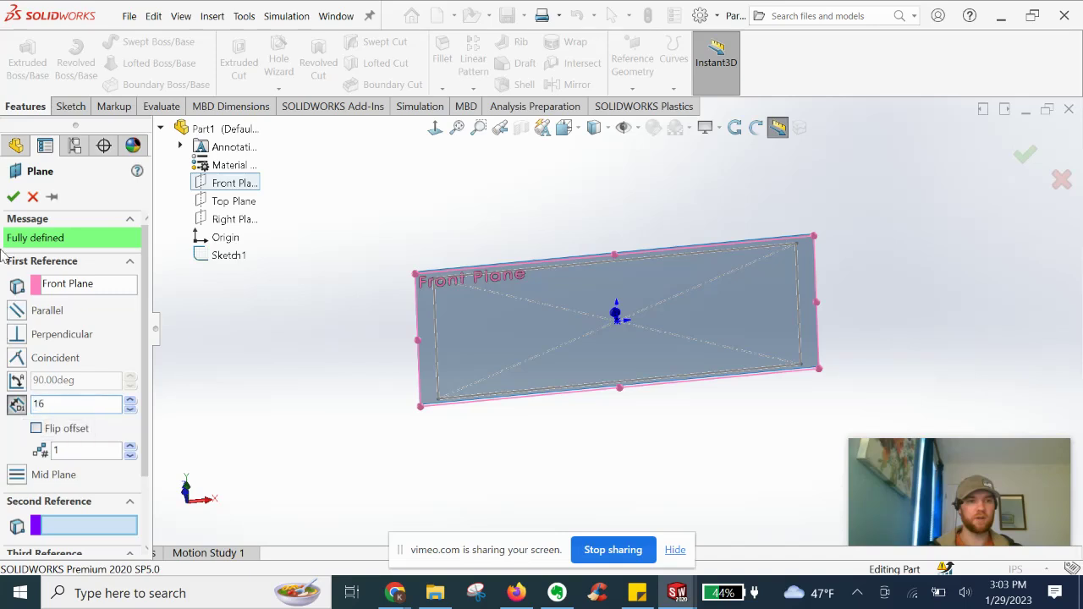
key("Return")
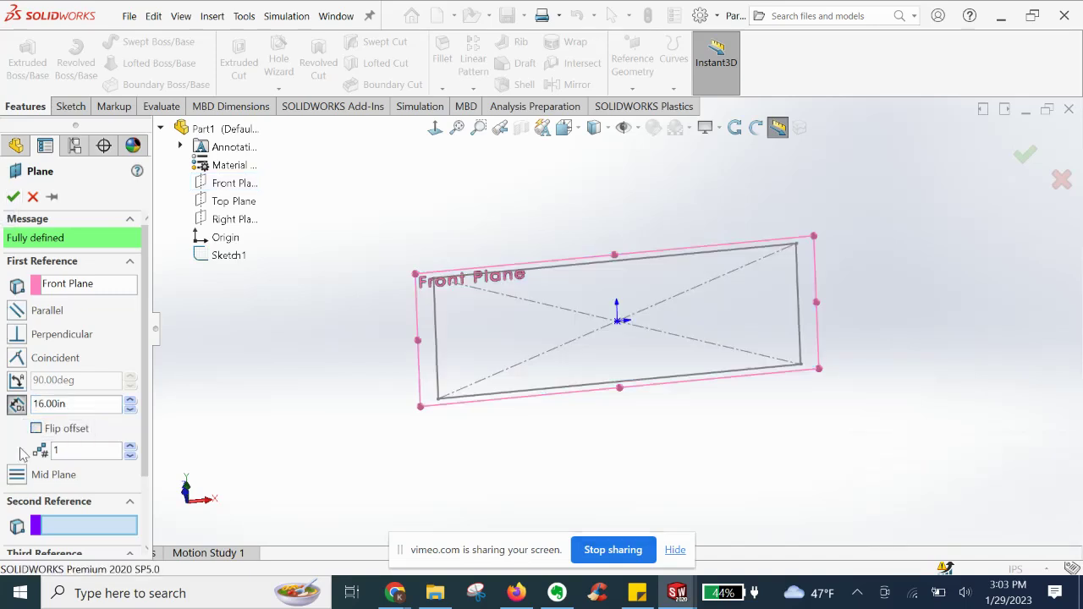
left_click(64, 431)
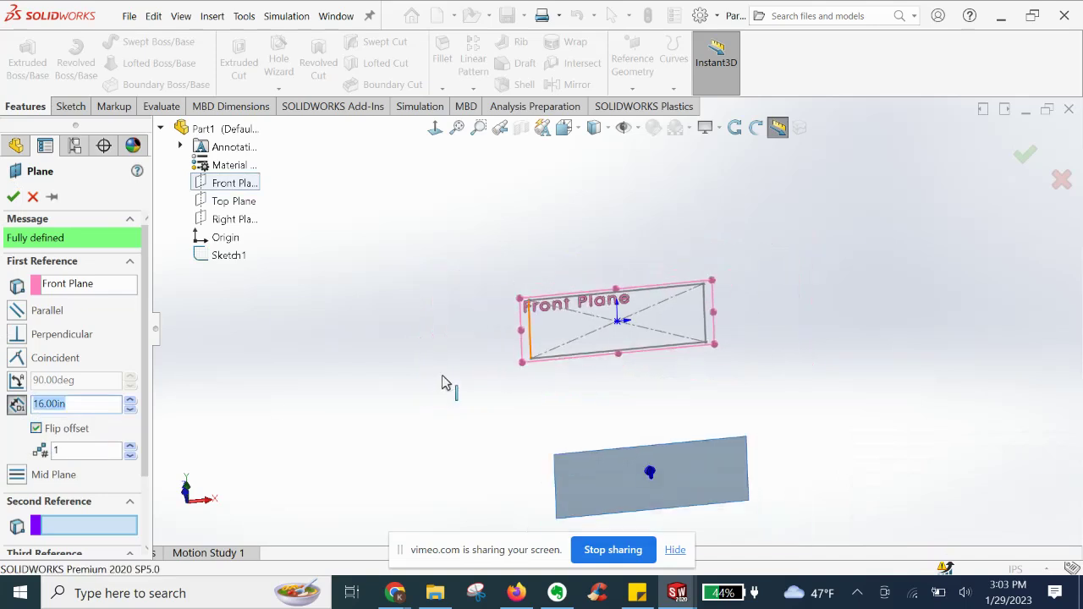
left_click(55, 433)
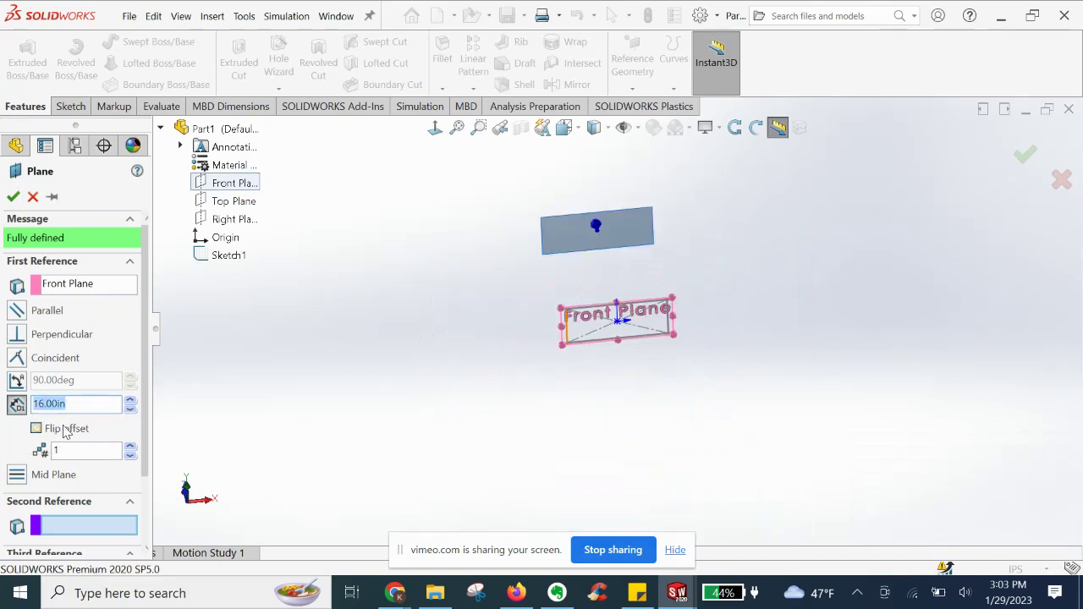
left_click(14, 196)
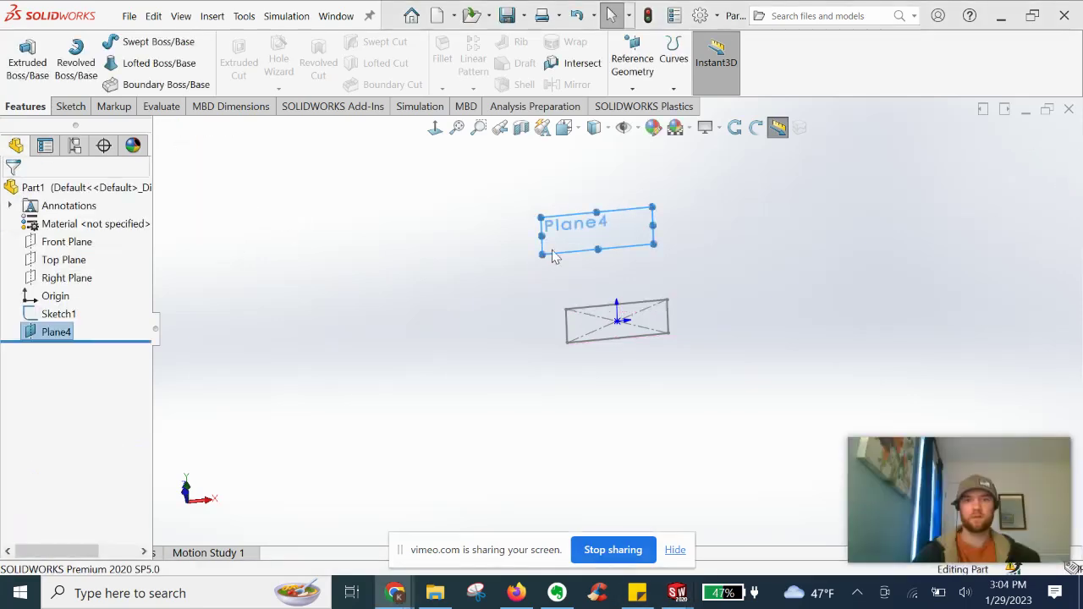
- Build Sketch2 on Plane4 in a normal-to view, then exit the sketch
left_click(283, 219)
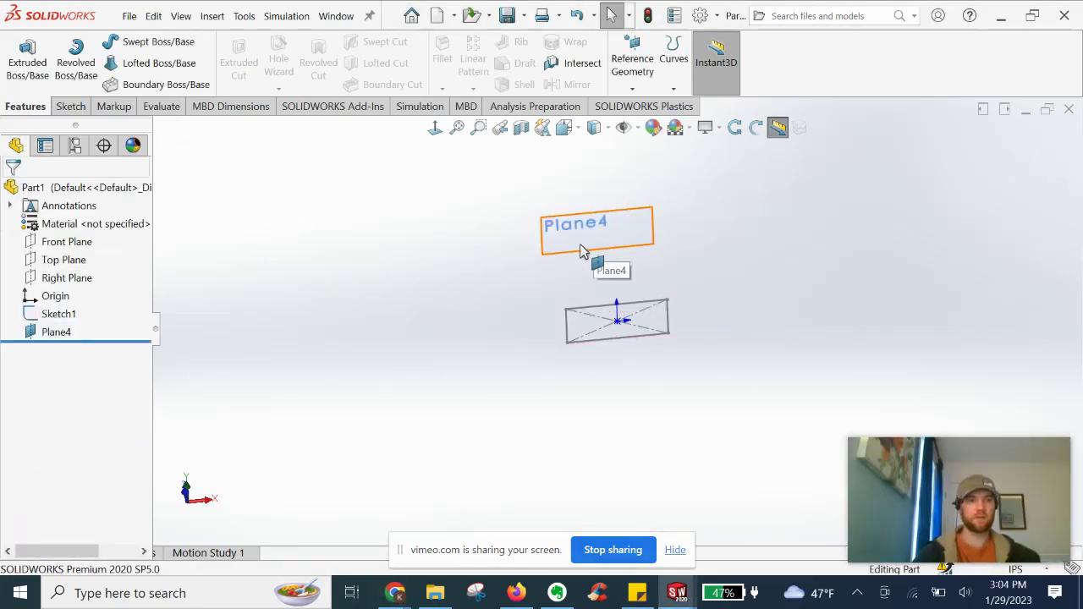
left_click(68, 335)
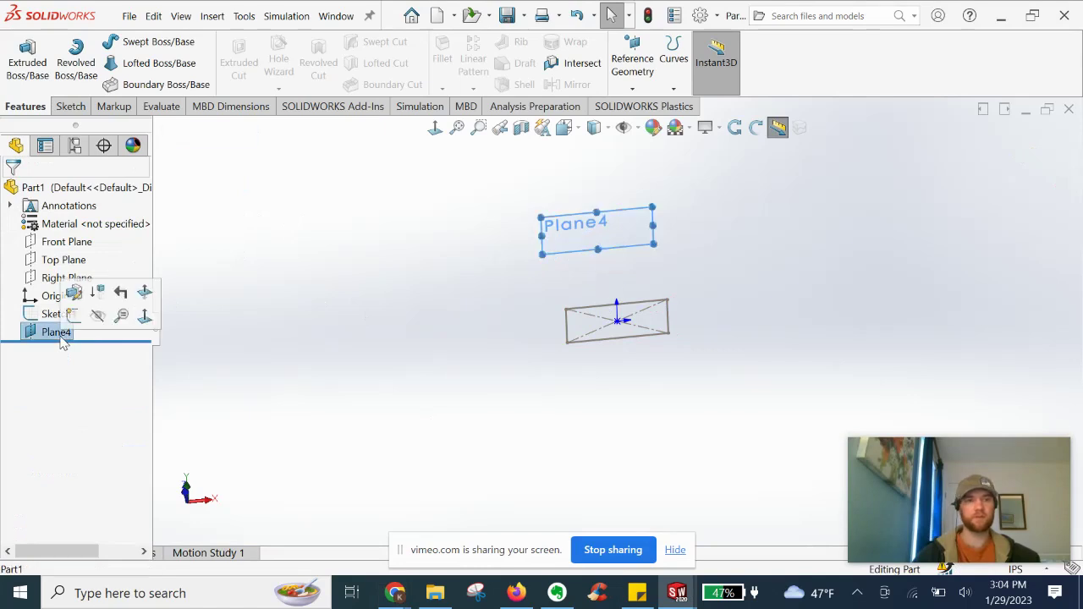
left_click(73, 316)
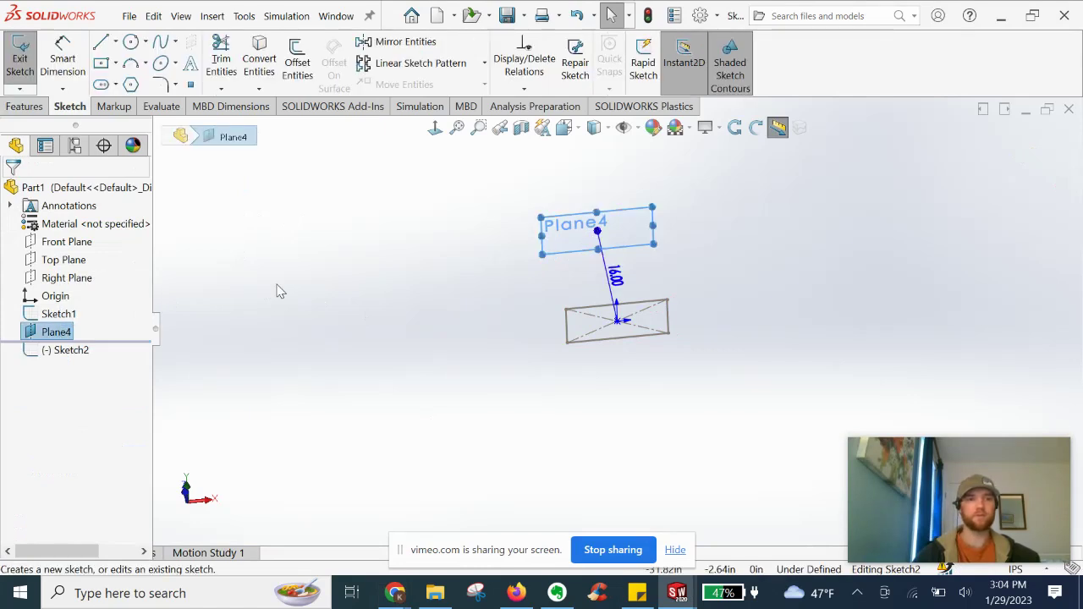
left_click(435, 128)
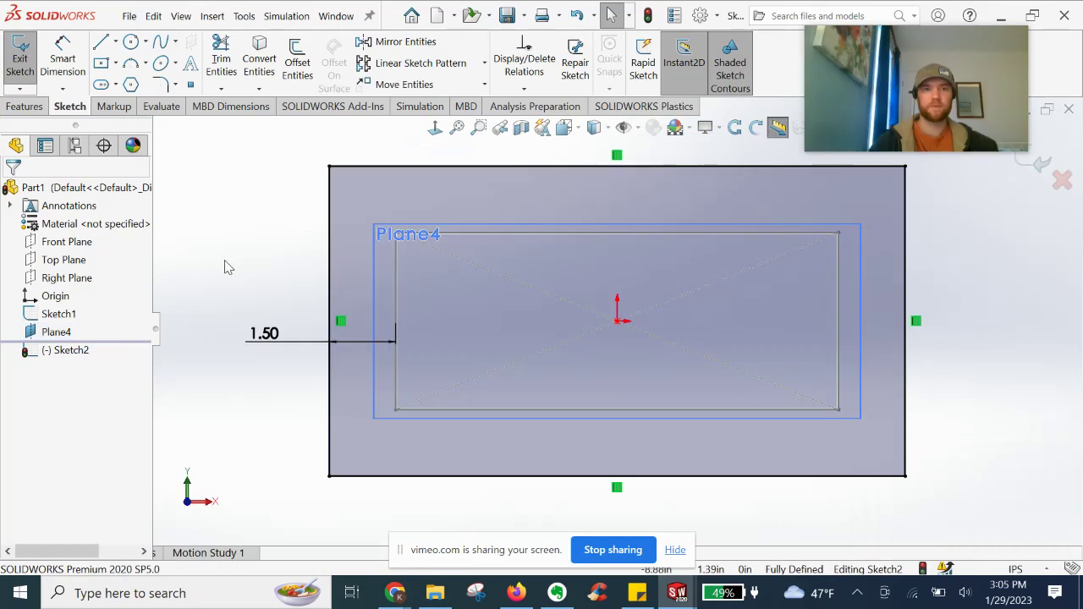
scroll(225, 267, "up", 5)
mouse_move(220, 213)
middle_mouse_down()
mouse_move(401, 283)
mouse_move(701, 300)
mouse_move(747, 246)
mouse_move(723, 300)
mouse_move(711, 280)
middle_mouse_up()
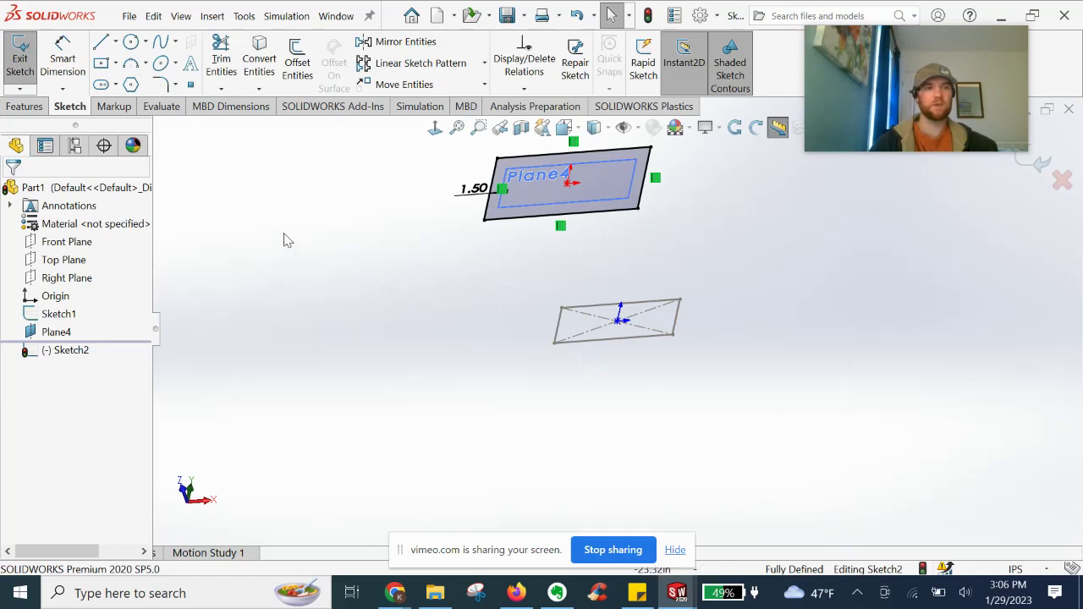
left_click(20, 68)
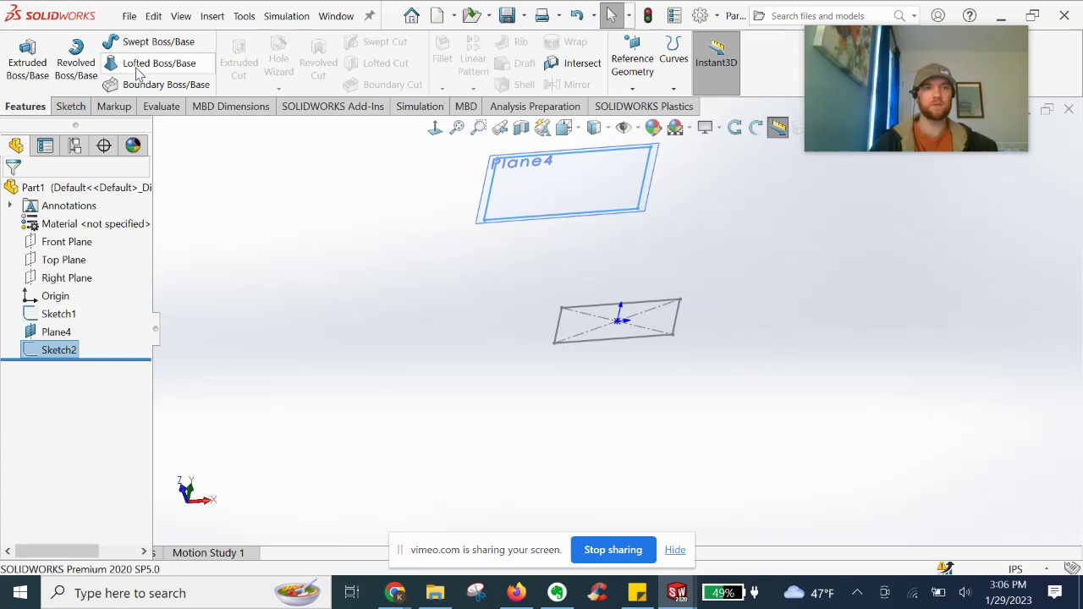
- Loft from the Sketch1 profile to the Sketch2 profile to form the tapered solid
left_click(137, 67)
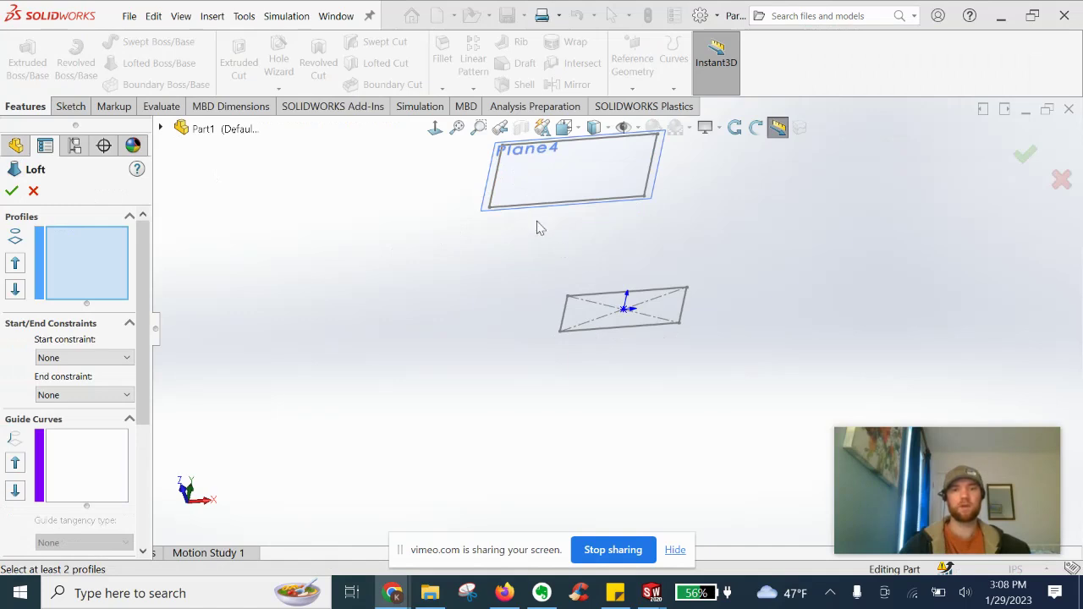
scroll(577, 215, "down", 1)
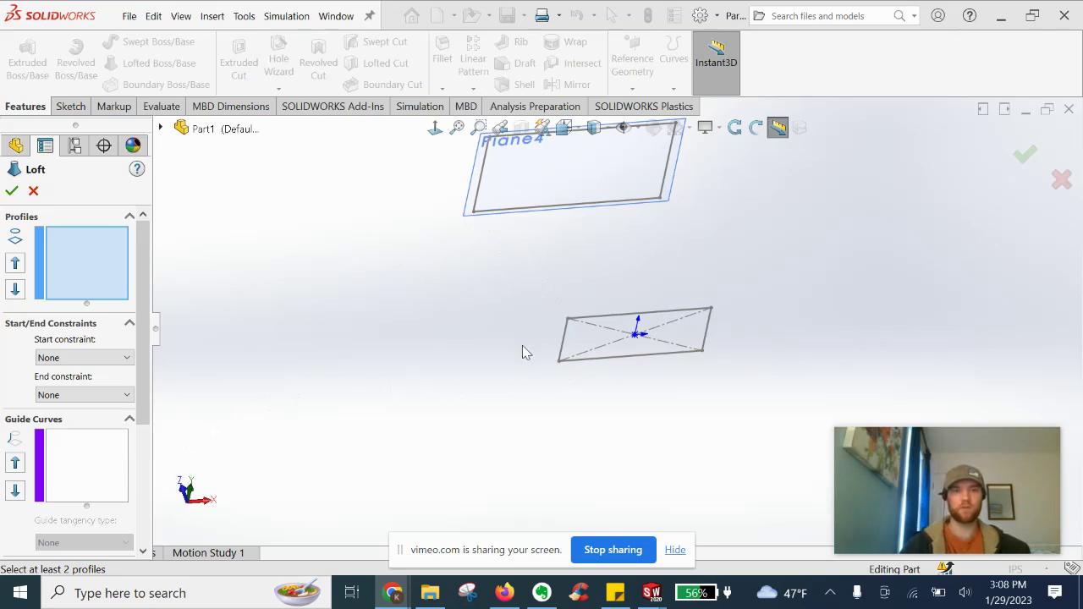
scroll(609, 370, "down", 1)
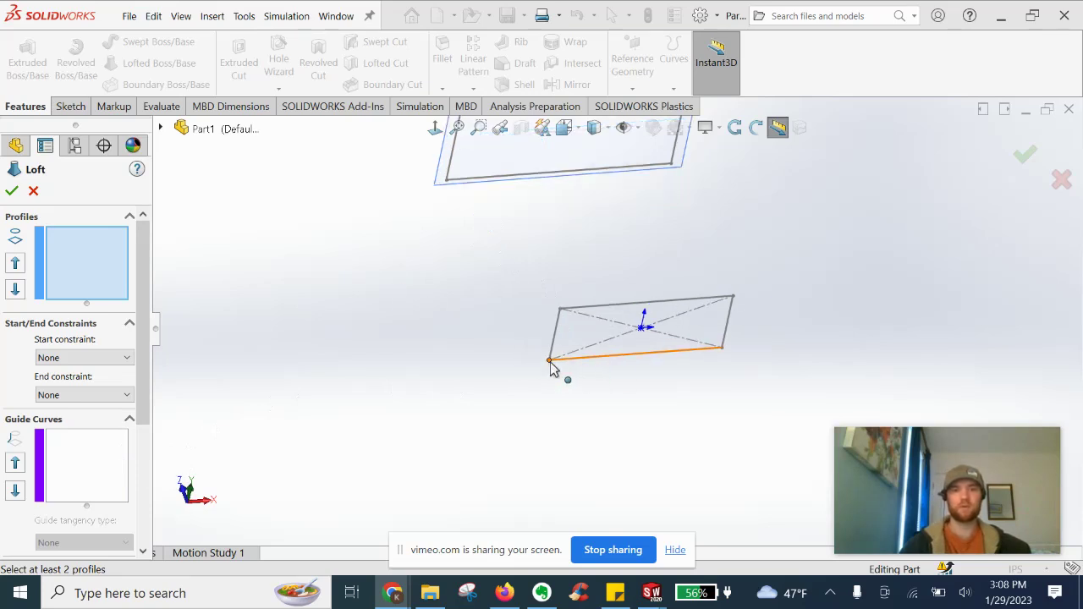
left_click(550, 363)
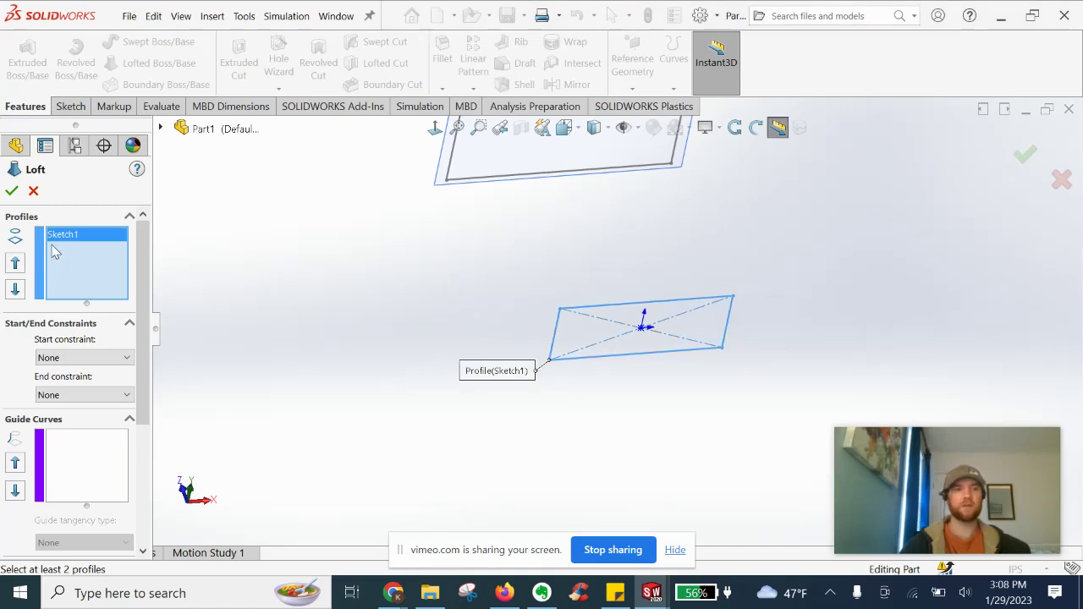
left_click(450, 188)
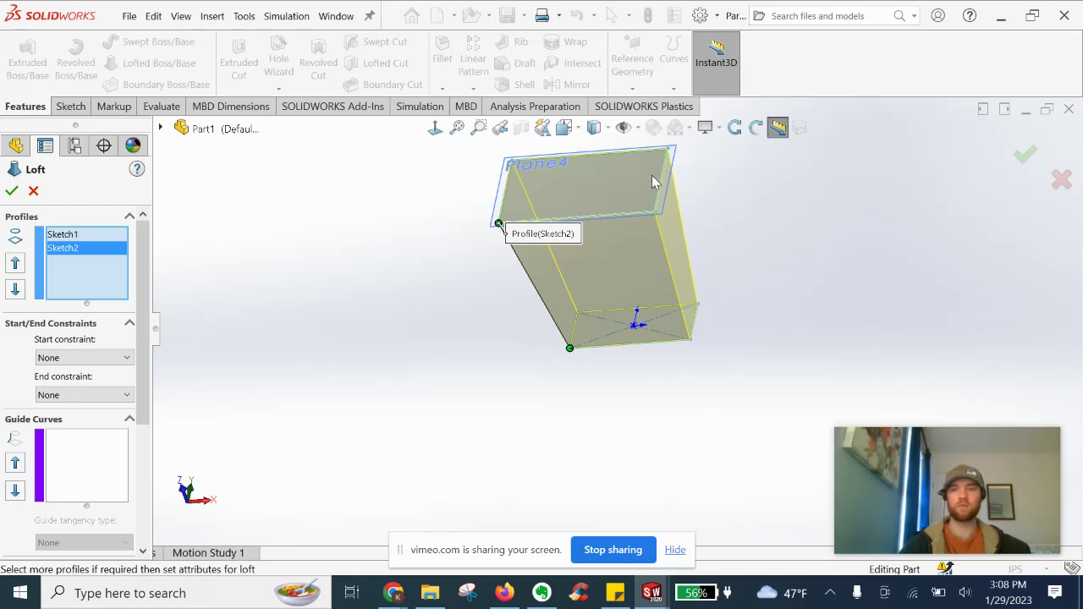
scroll(636, 182, "down", 3)
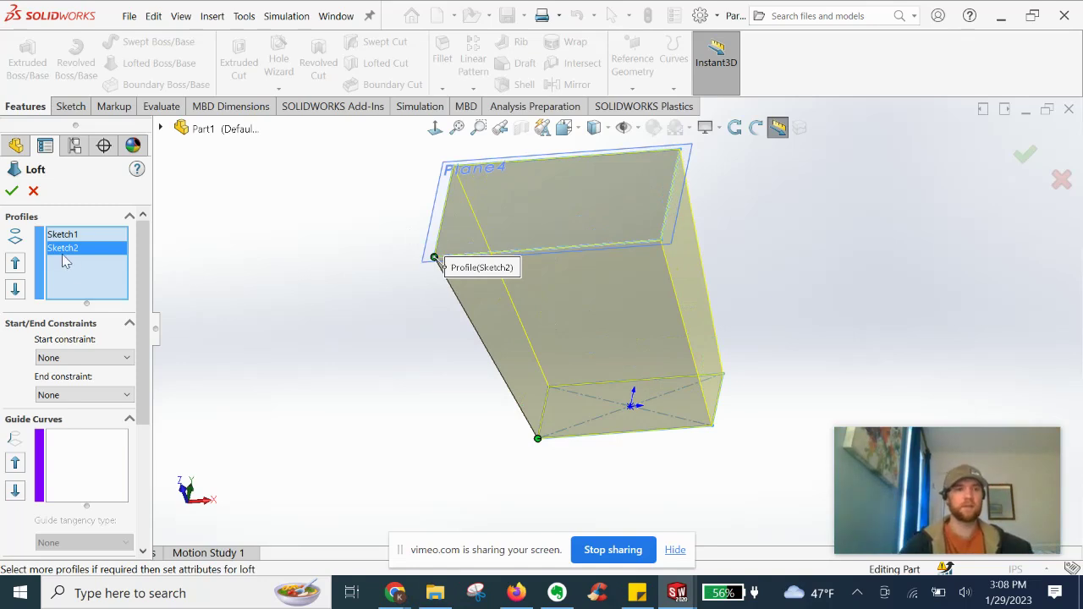
left_click(10, 192)
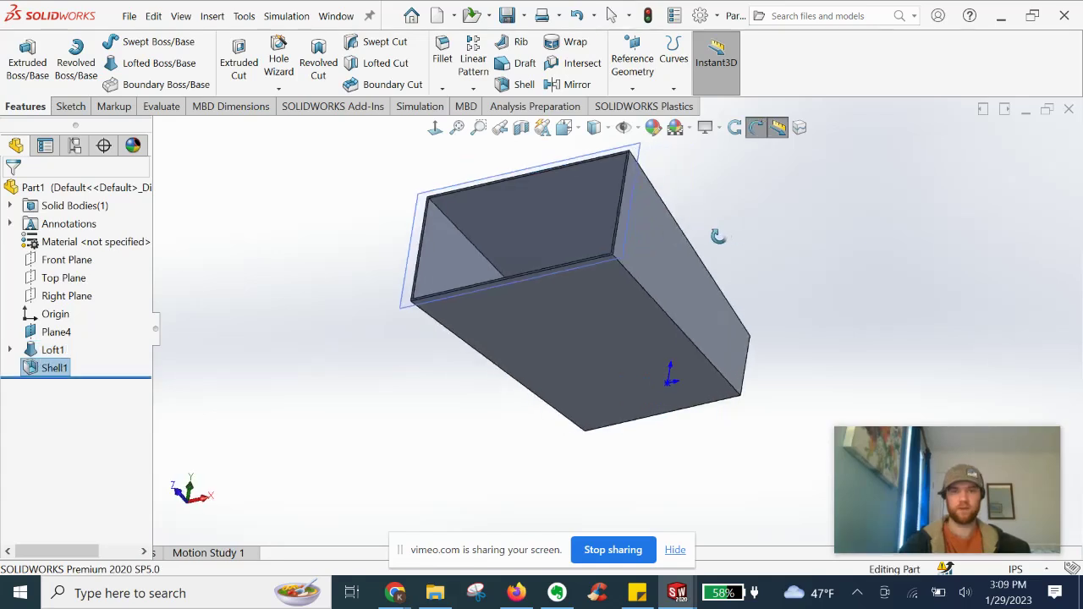
- Orbit and zoom-to-fit the hollowed box so its open top faces the viewer
left_click_drag(718, 236, 700, 252)
key("Escape")
middle_click_drag(737, 242, 771, 223)
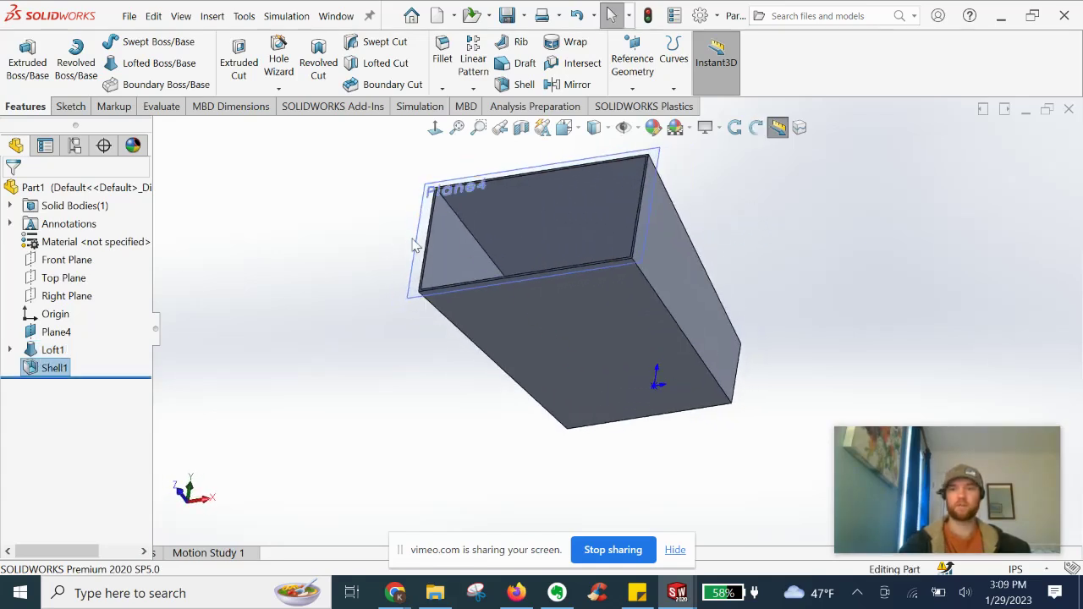
scroll(414, 245, "down", 2)
middle_click_drag(413, 252, 449, 212)
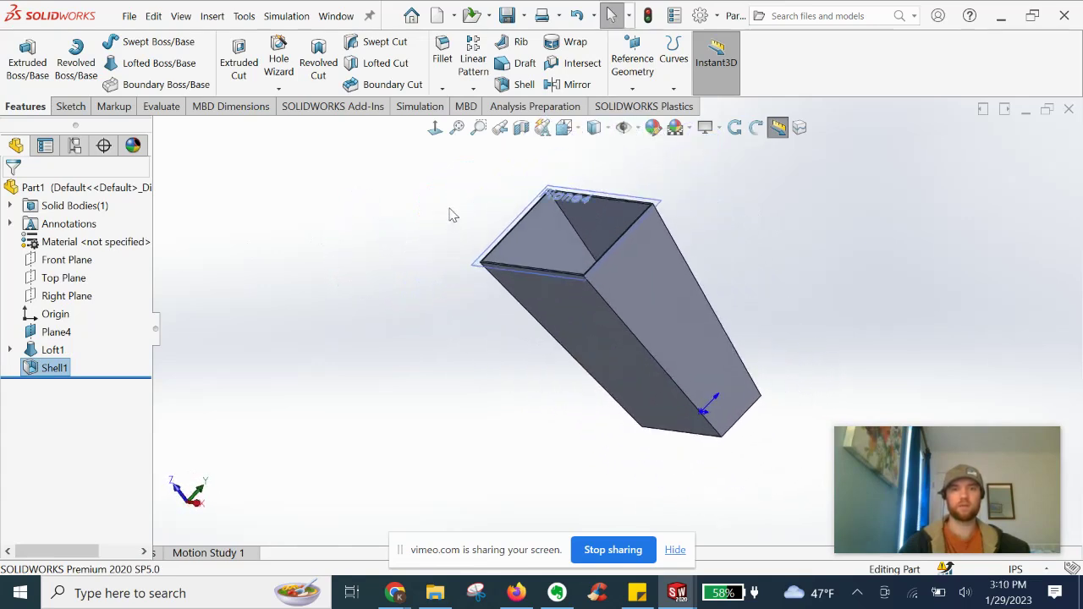
scroll(473, 233, "down", 2)
scroll(783, 389, "up", 1)
key("f")
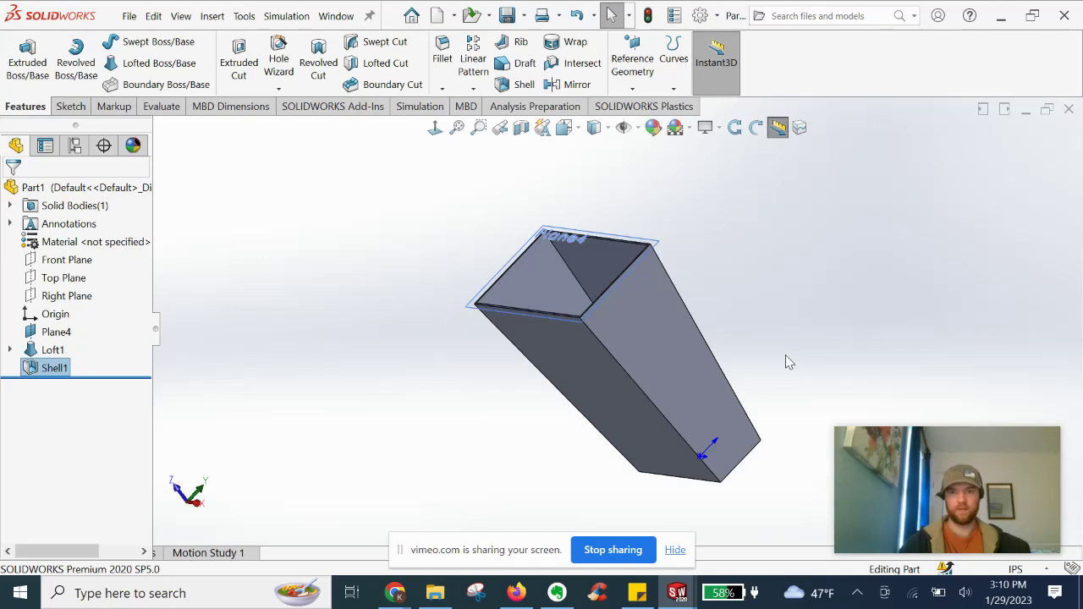
middle_click_drag(559, 474, 445, 316)
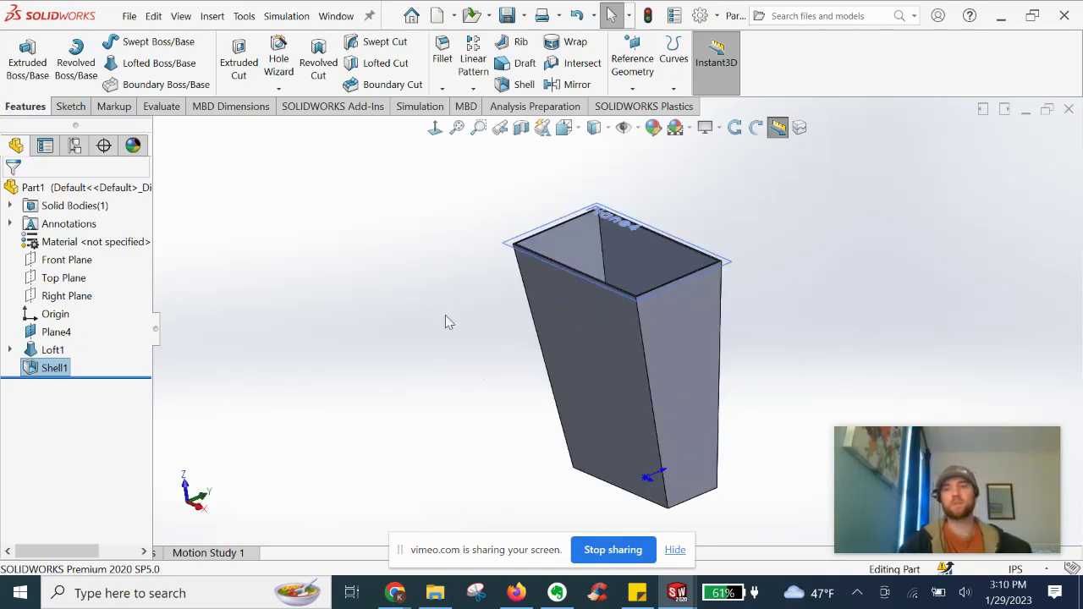